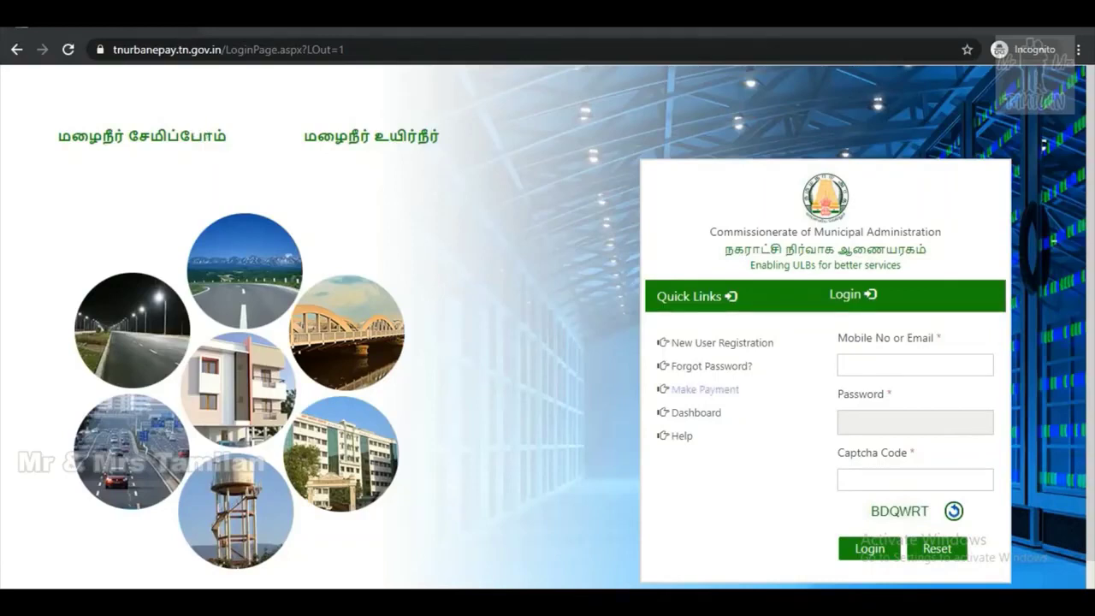
# Highlight the portal's web address and domain in the browser address bar.
pyautogui.click(188, 50)
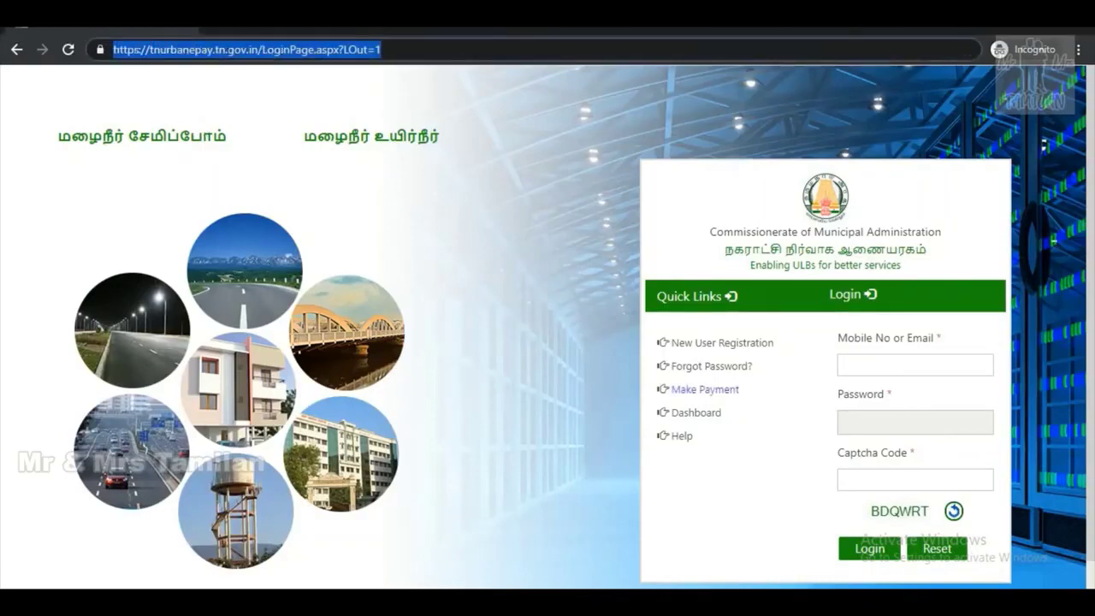
pyautogui.click(213, 50)
pyautogui.moveTo(259, 49); pyautogui.dragTo(113, 52)
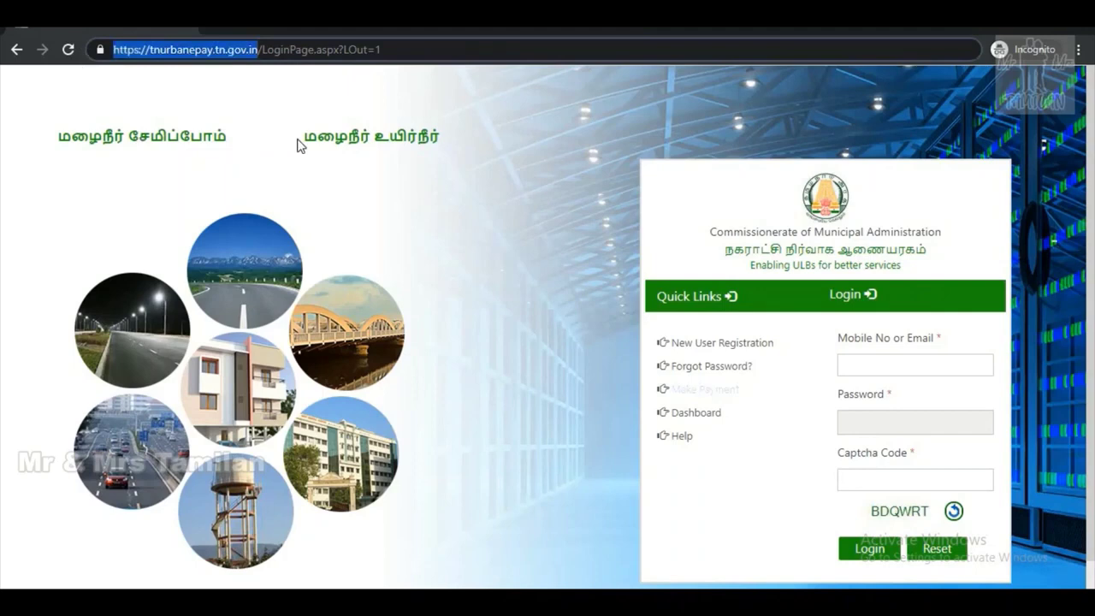
pyautogui.click(441, 227)
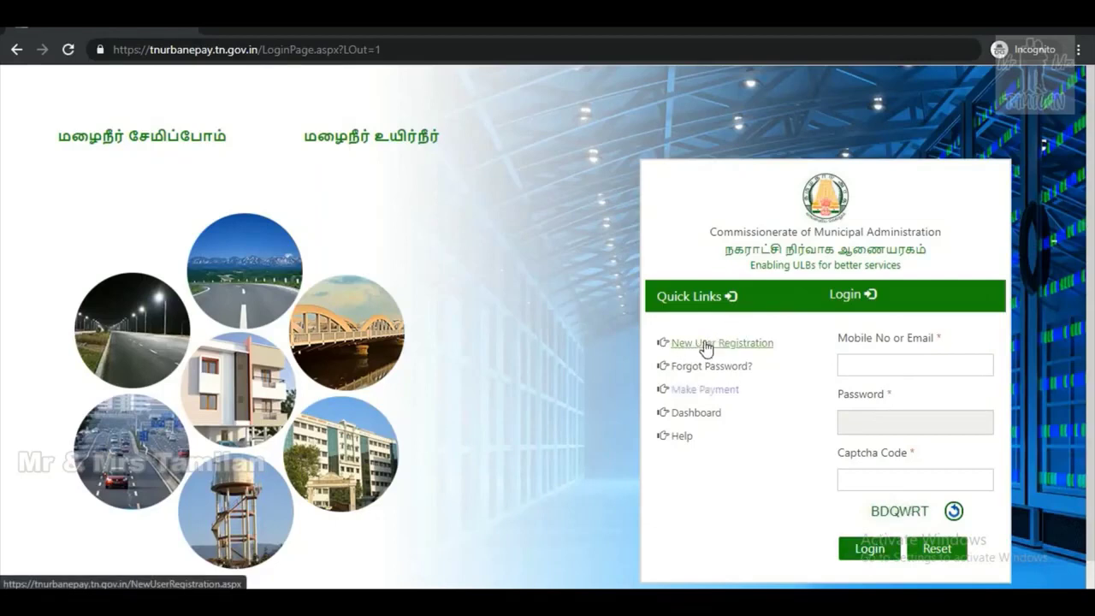
# Sign in with the account e-mail, password and captcha code.
pyautogui.click(857, 361)
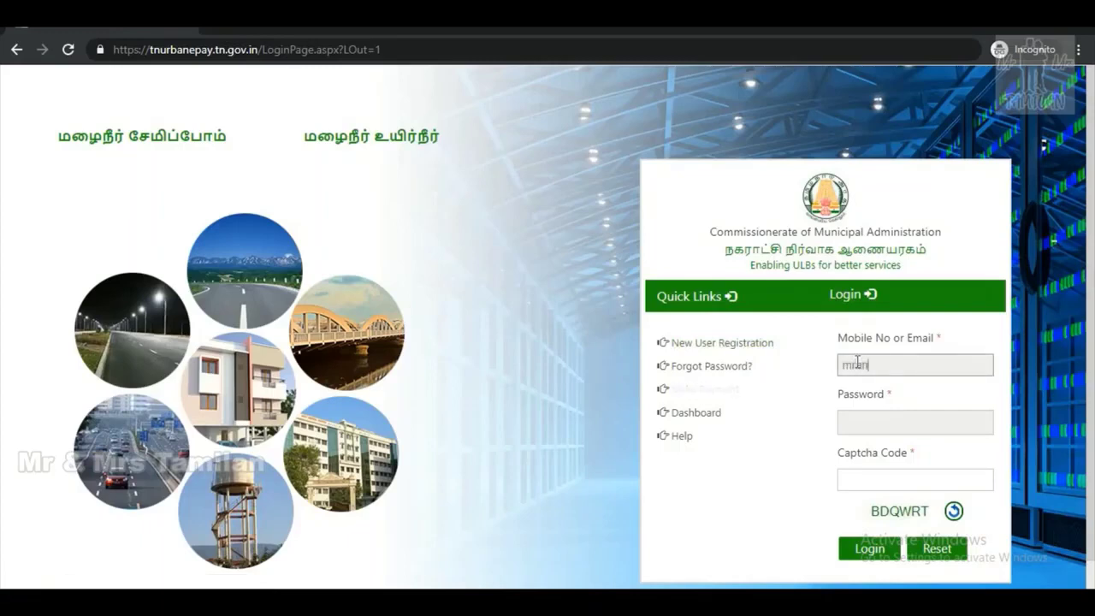
pyautogui.press('Tab')
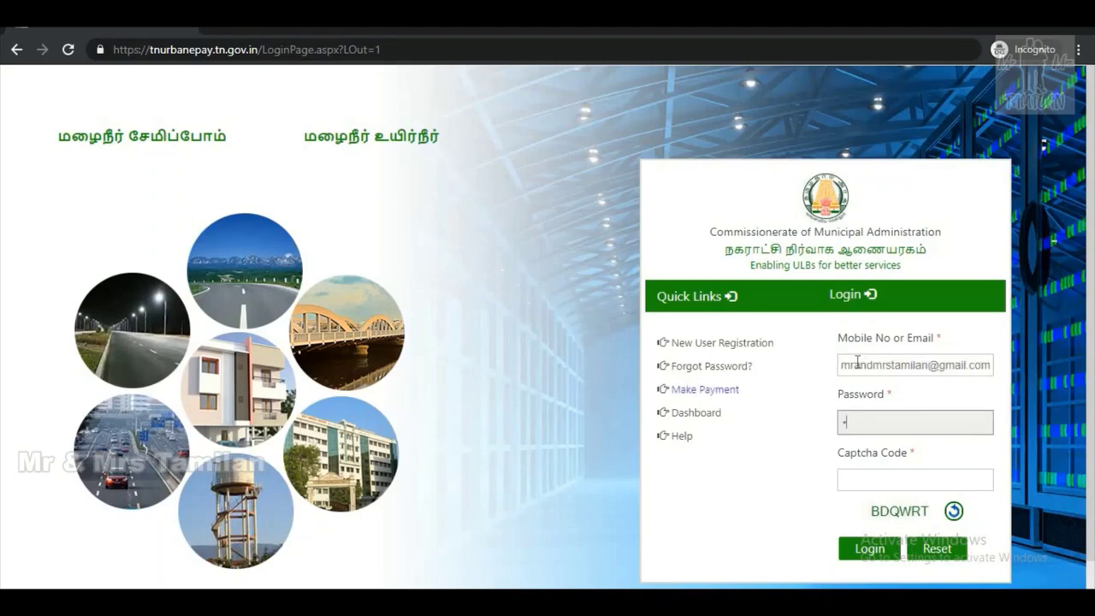
pyautogui.write('••••••••')
pyautogui.press('Tab')
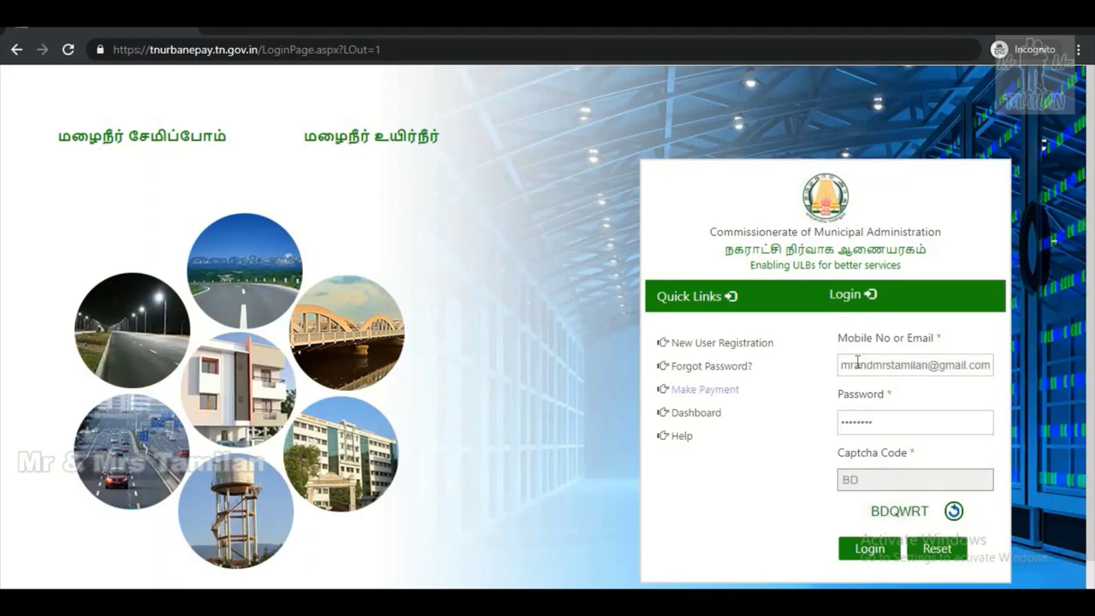
pyautogui.click(858, 549)
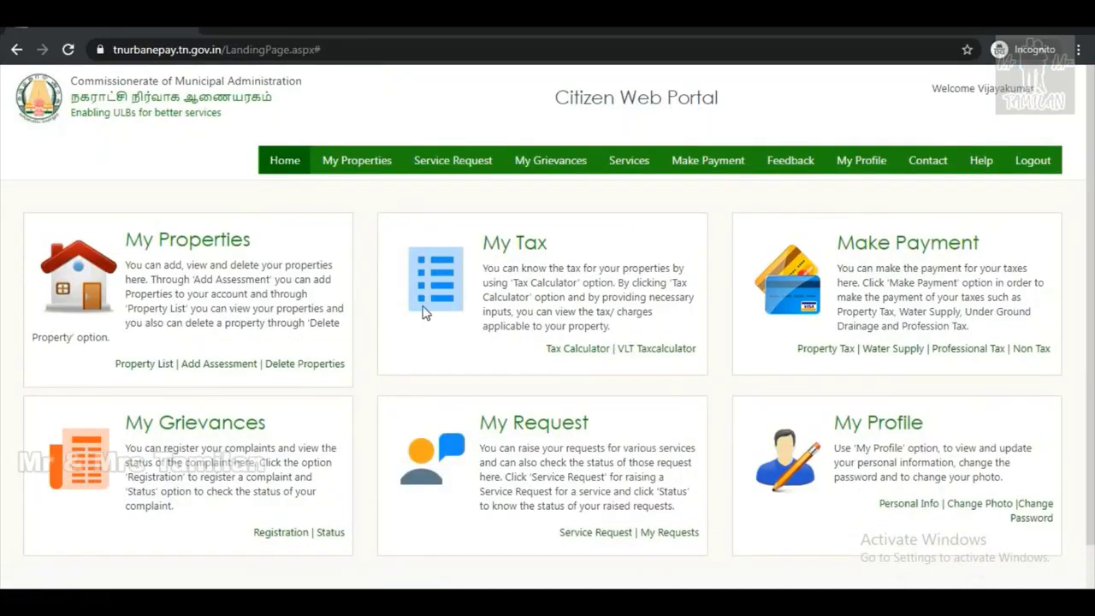
# Open the Services page from the top menu bar.
pyautogui.click(640, 162)
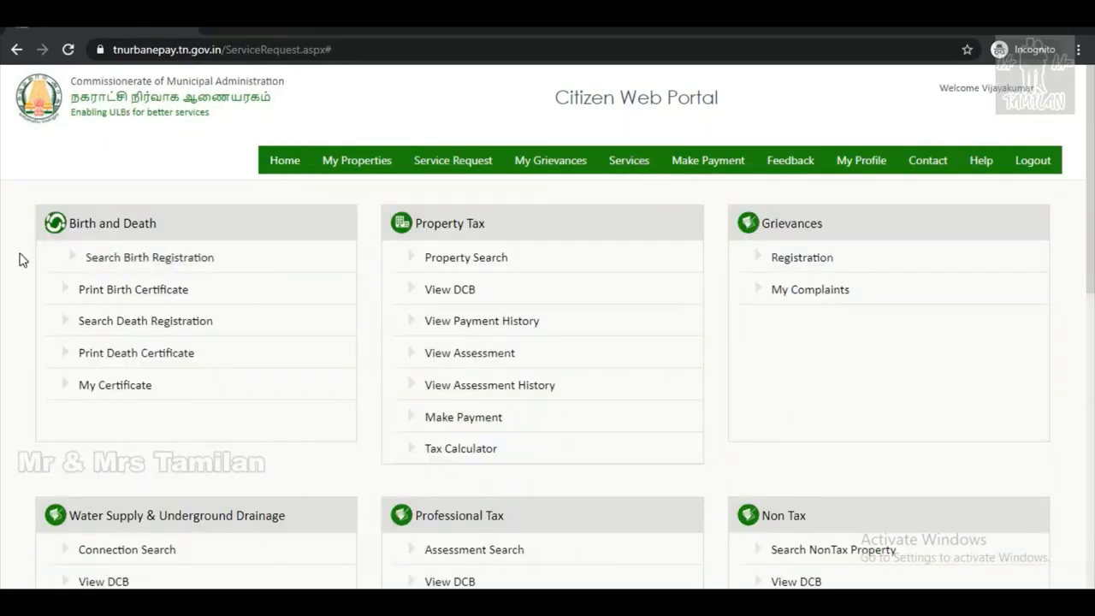
# Open Search Death Registration and choose Salem City Municipal Corporation as the local body.
pyautogui.click(195, 329)
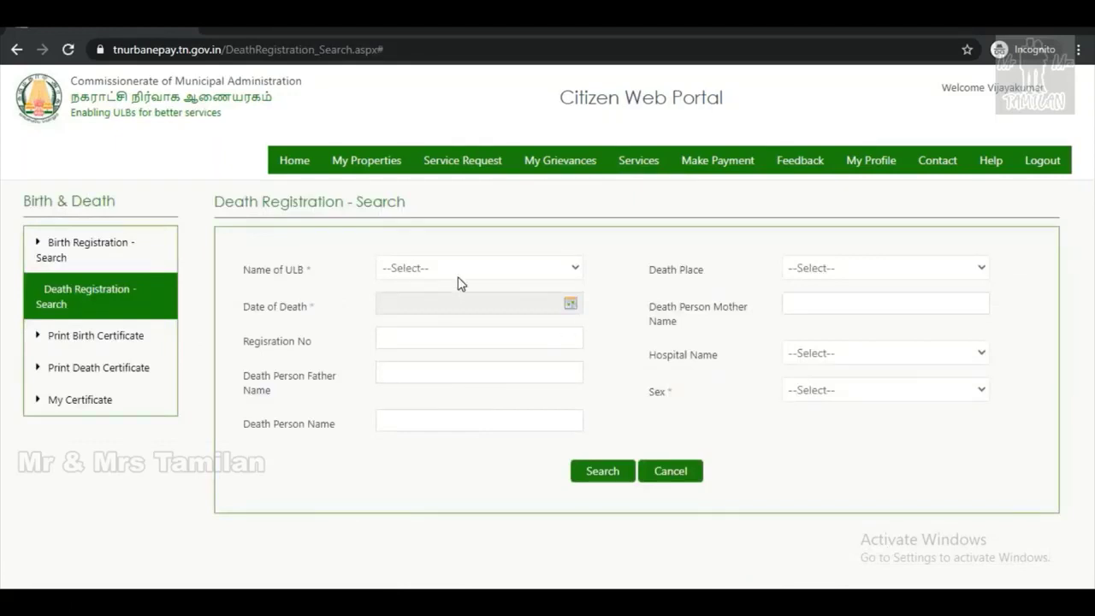
pyautogui.moveTo(273, 271); pyautogui.dragTo(368, 275)
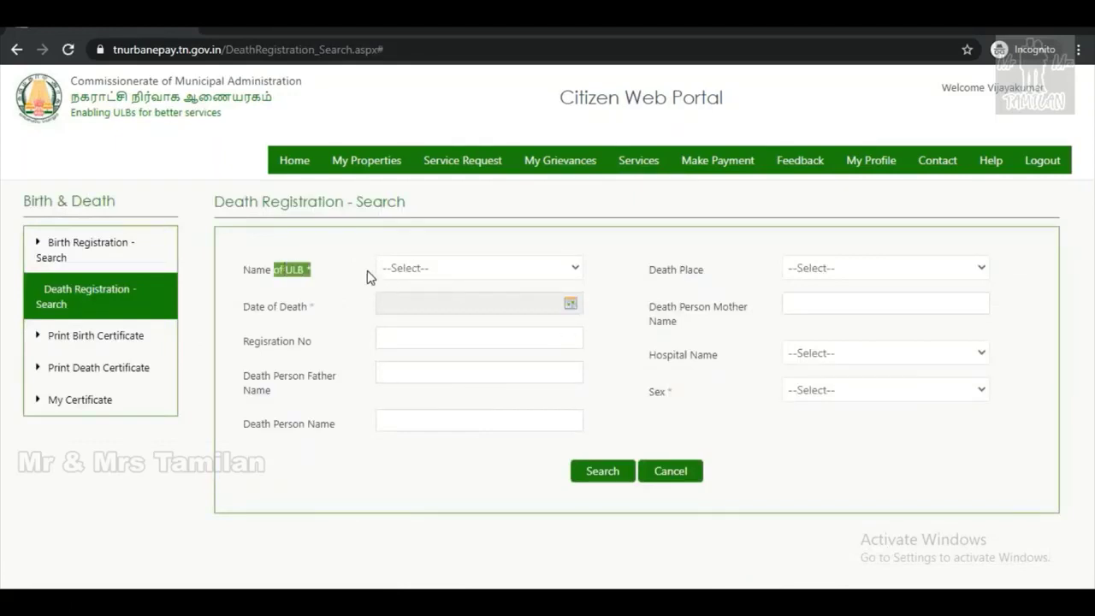
pyautogui.click(490, 273)
pyautogui.write('salem')
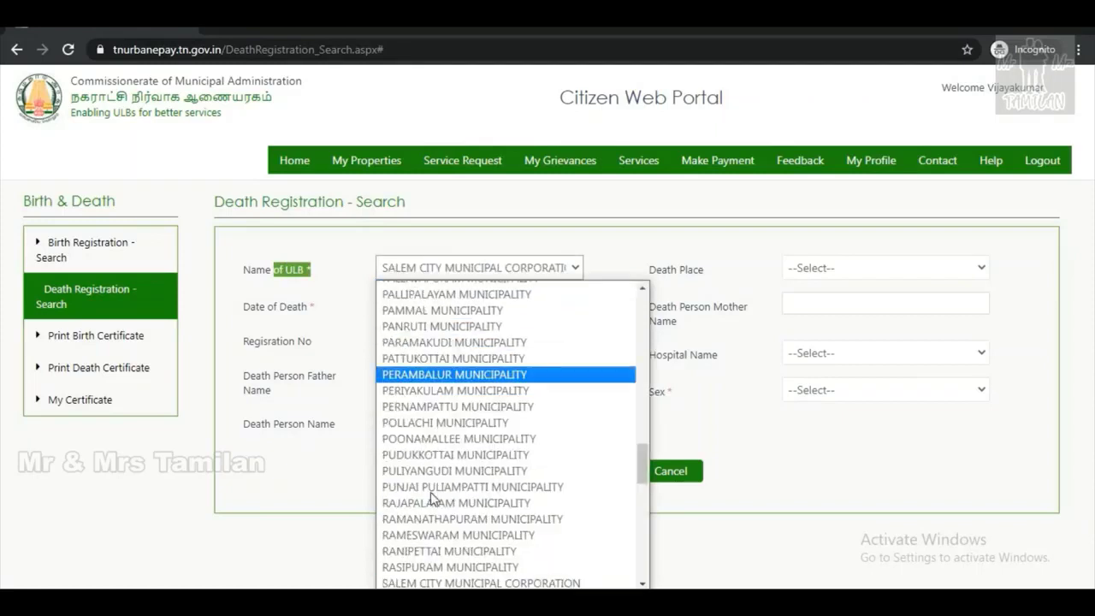
pyautogui.press('Return')
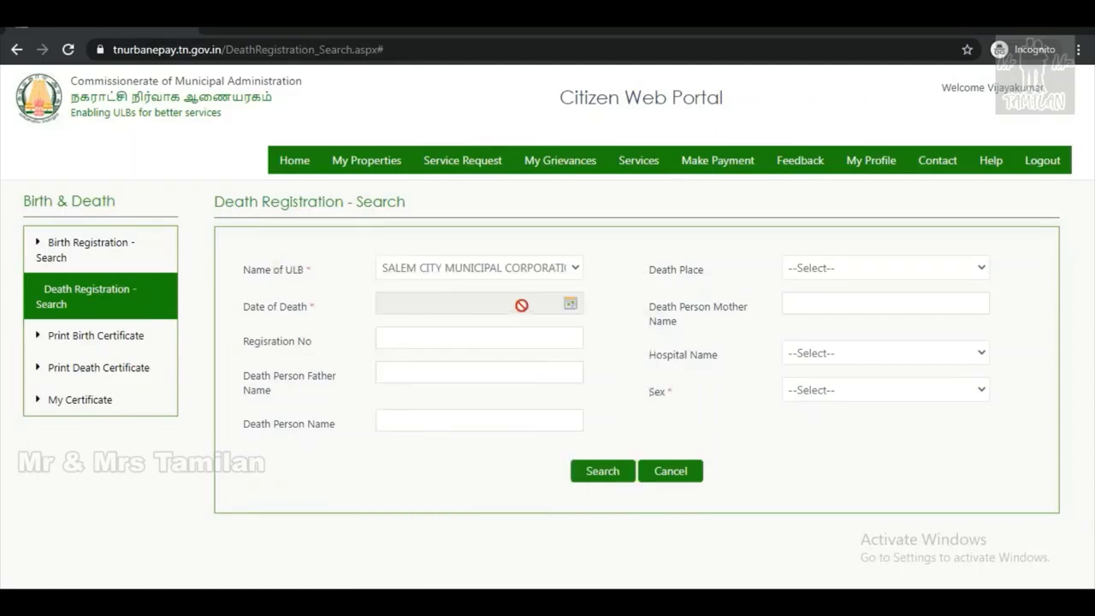
# Set date of death to 01/Dec/2012 and sex to Male, then scroll to the results.
pyautogui.click(571, 304)
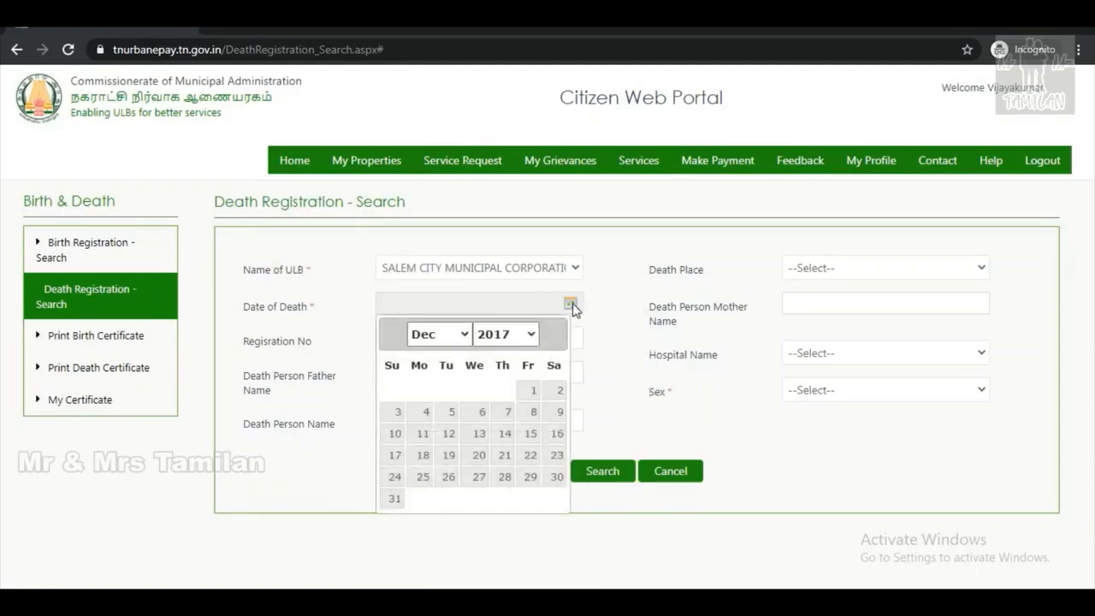
pyautogui.click(531, 335)
pyautogui.moveTo(533, 291); pyautogui.dragTo(540, 296)
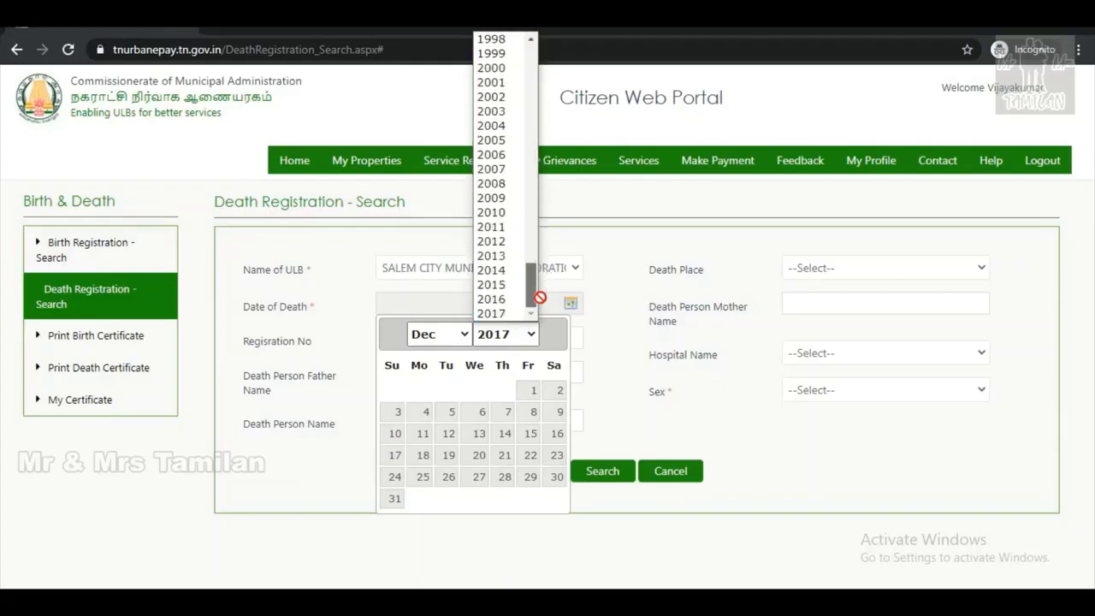
pyautogui.click(493, 314)
pyautogui.click(532, 390)
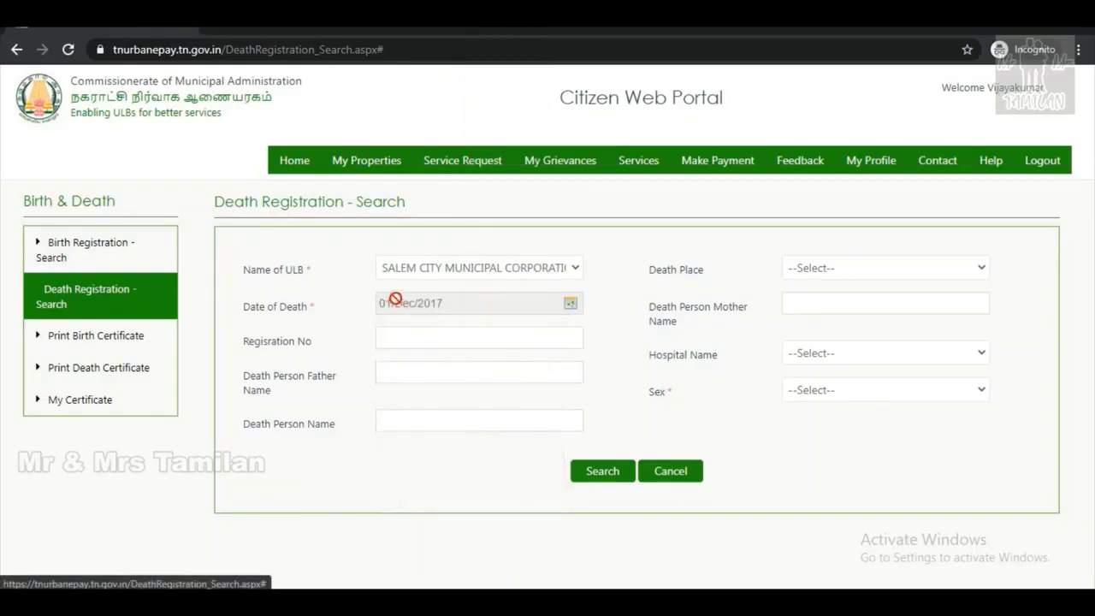
pyautogui.click(819, 269)
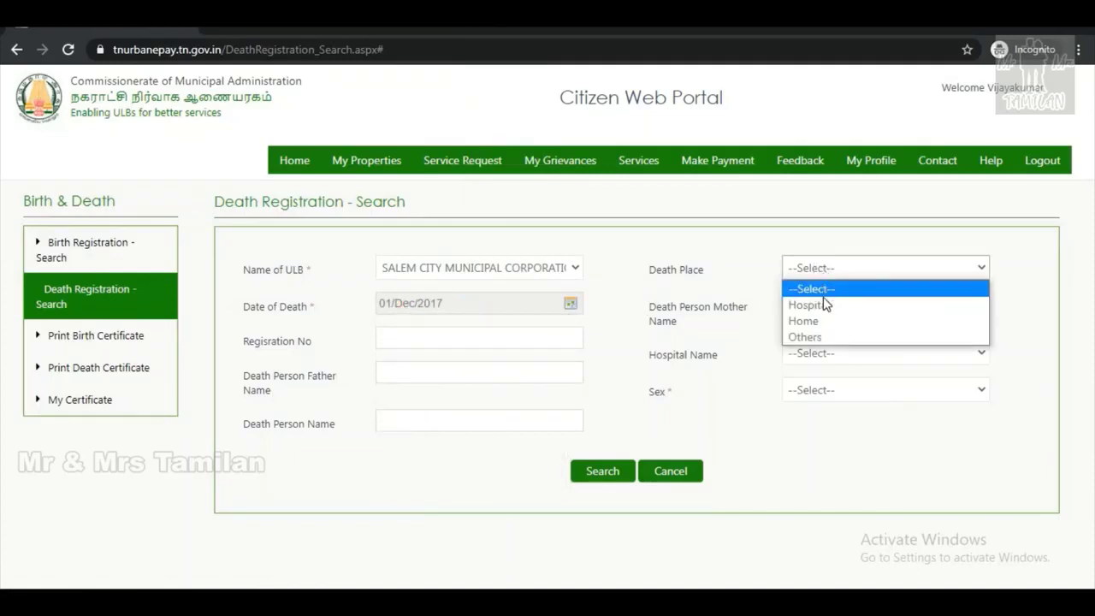
pyautogui.click(811, 462)
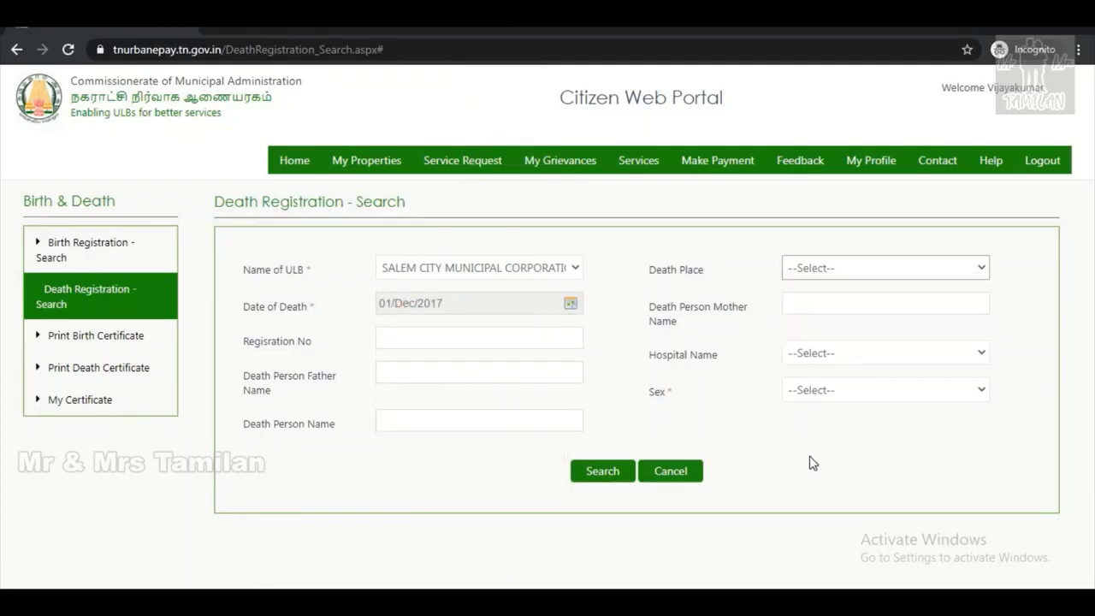
pyautogui.click(821, 393)
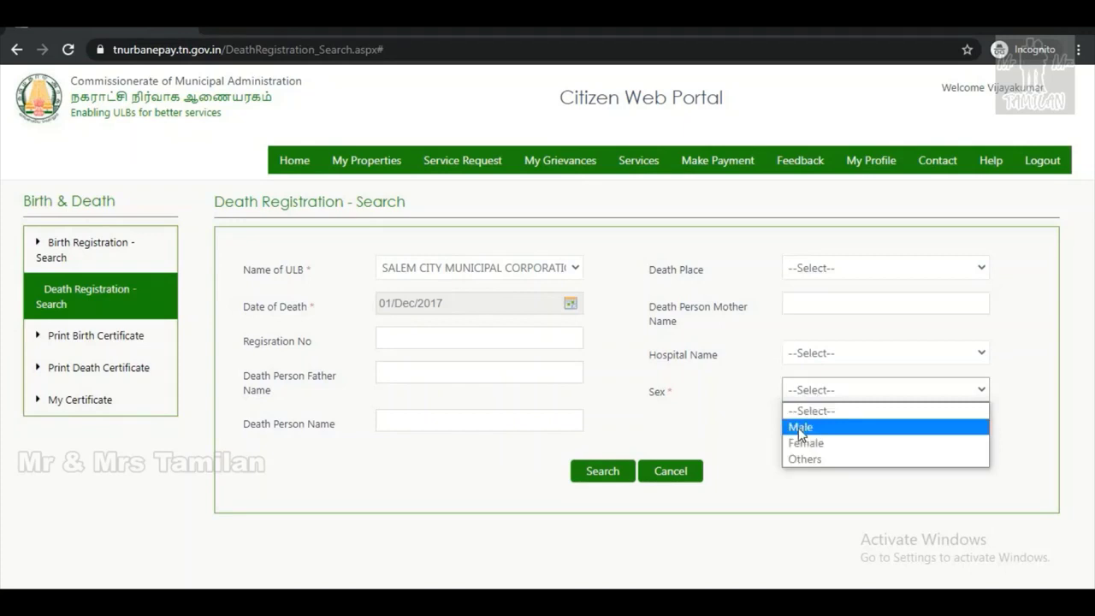
pyautogui.click(800, 427)
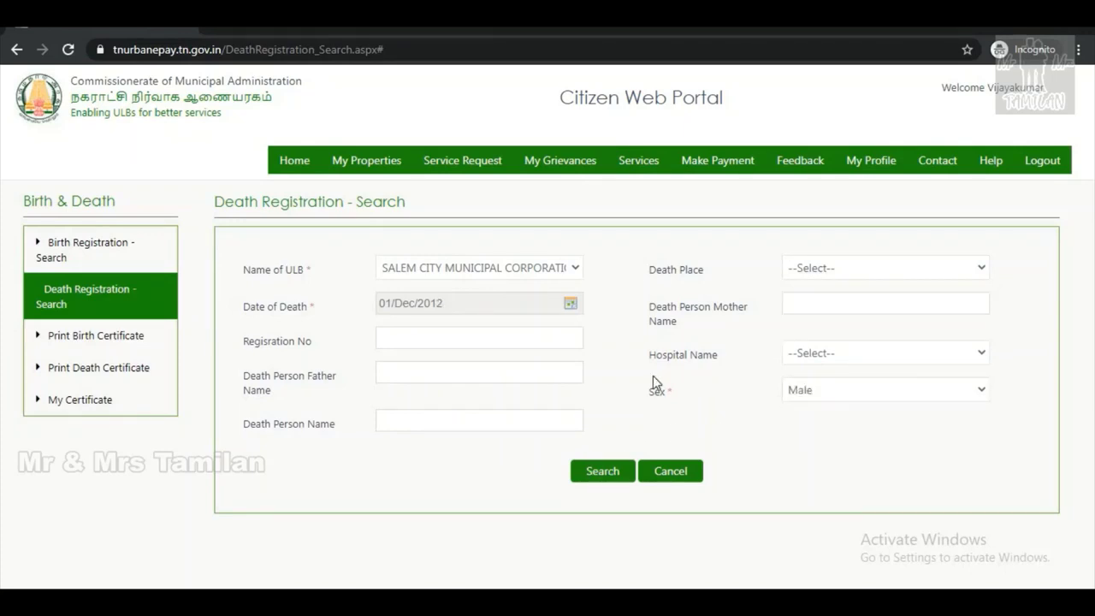
pyautogui.scroll(-3, 652, 375)
pyautogui.scroll(-1, 652, 375)
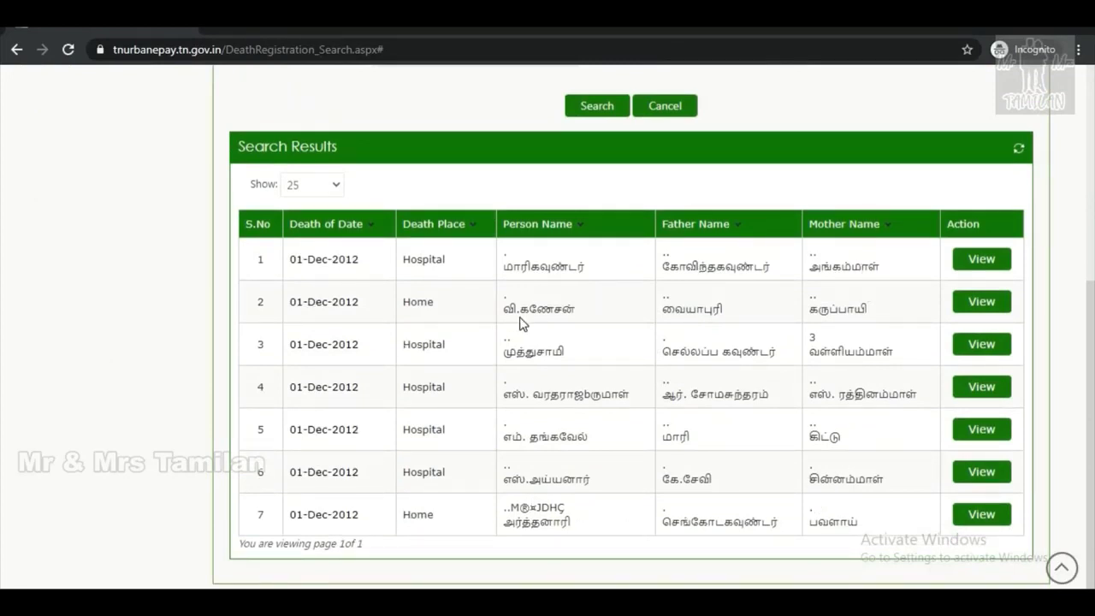
# View the first 01-Dec-2012 record's death certificate and scroll through its details.
pyautogui.click(984, 266)
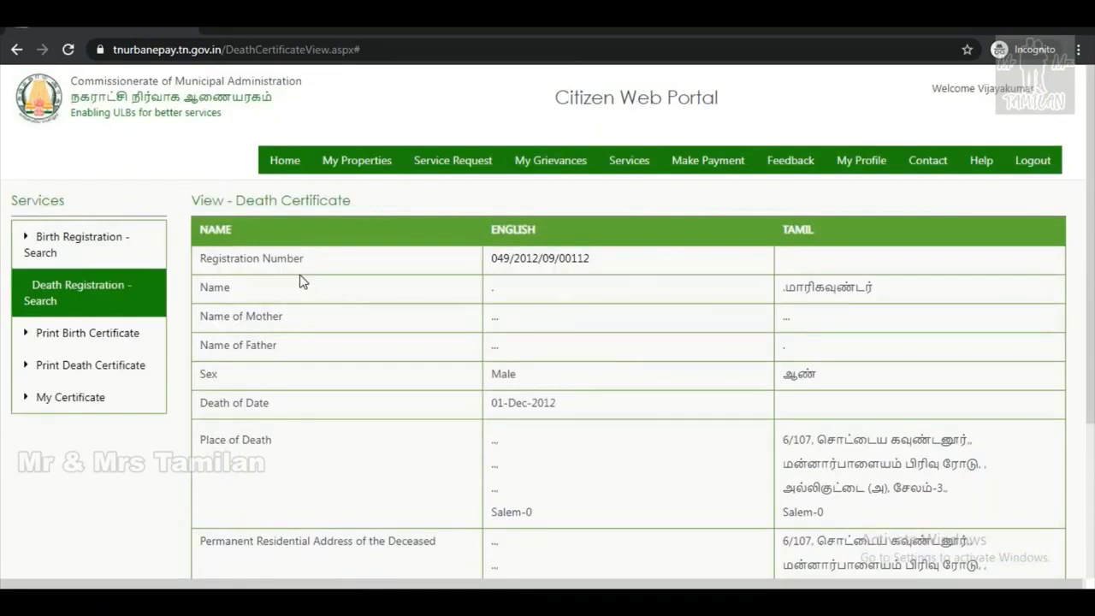
pyautogui.moveTo(592, 259); pyautogui.dragTo(494, 258)
pyautogui.hotkey('ctrl', 'c')
pyautogui.click(709, 334)
pyautogui.scroll(-2, 709, 334)
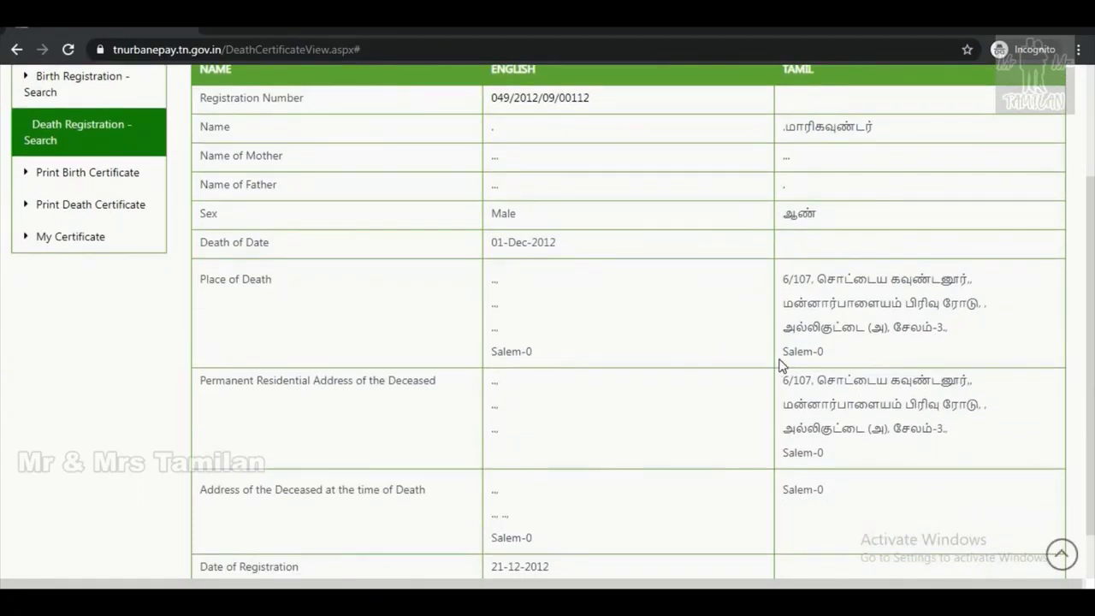
pyautogui.scroll(-1, 779, 365)
pyautogui.scroll(3, 779, 366)
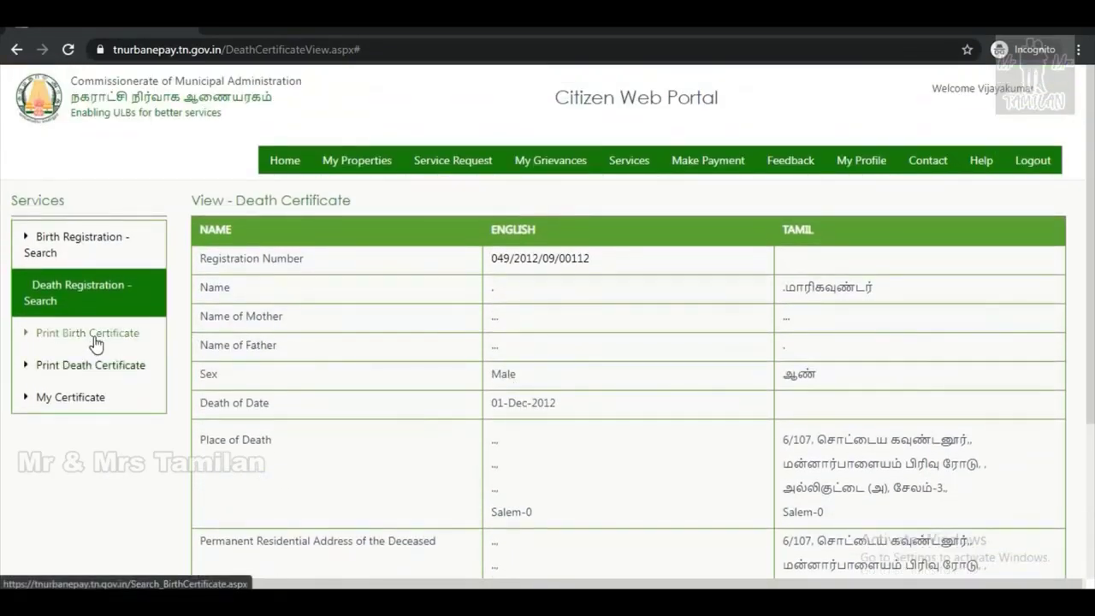
# Open the Print Death Certificate search with Salem City Municipal Corporation as local body.
pyautogui.click(87, 368)
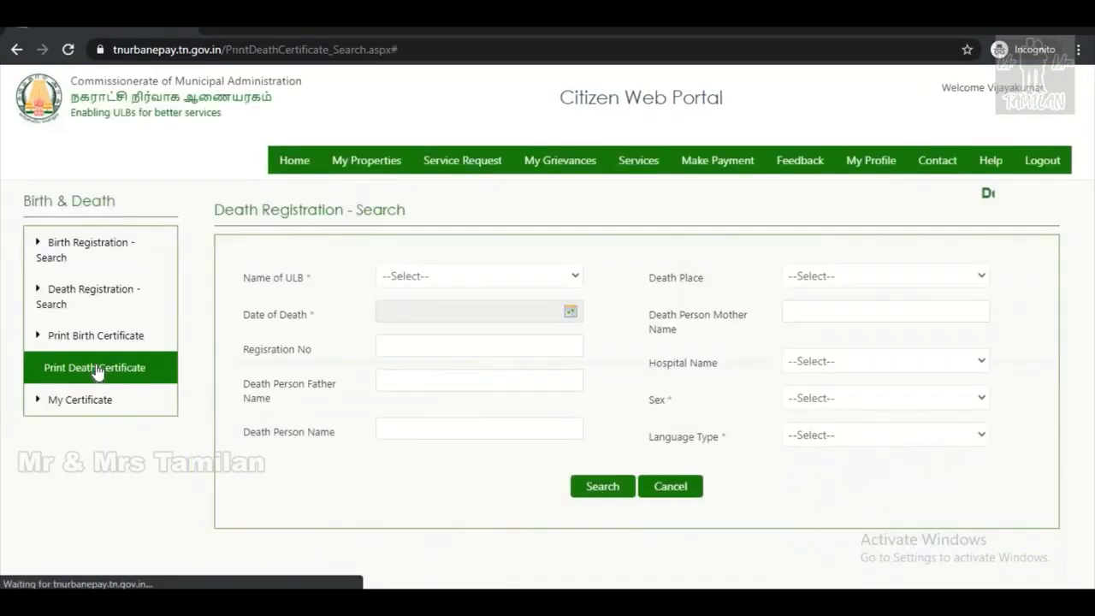
pyautogui.click(421, 276)
pyautogui.press('s')
pyautogui.click(421, 279)
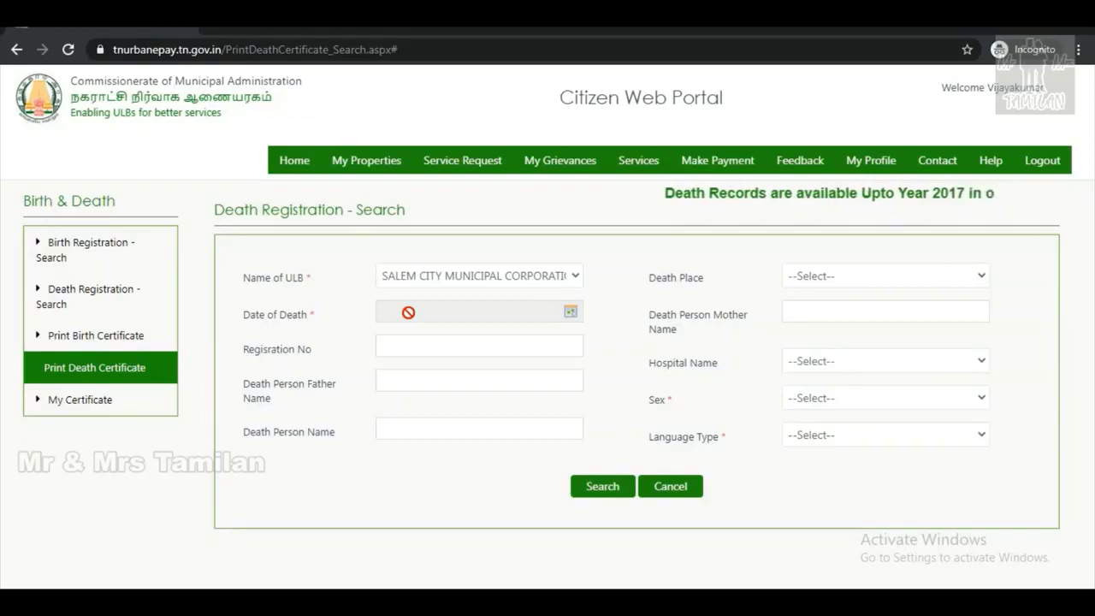
# Set the date of death to 01/Dec/2012.
pyautogui.click(570, 311)
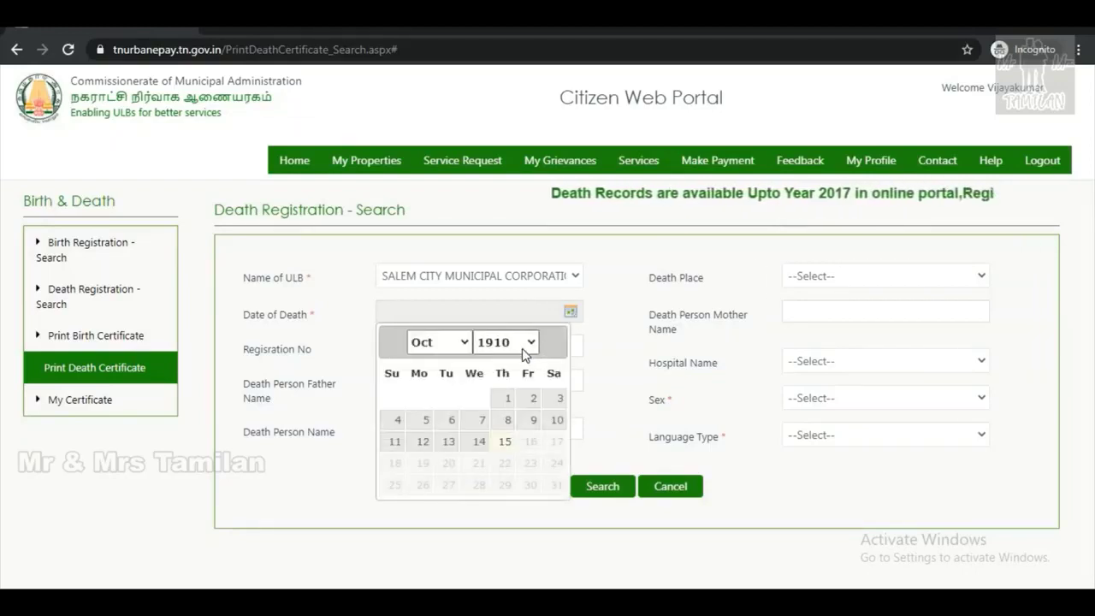
pyautogui.click(521, 342)
pyautogui.scroll(-15, 509, 259)
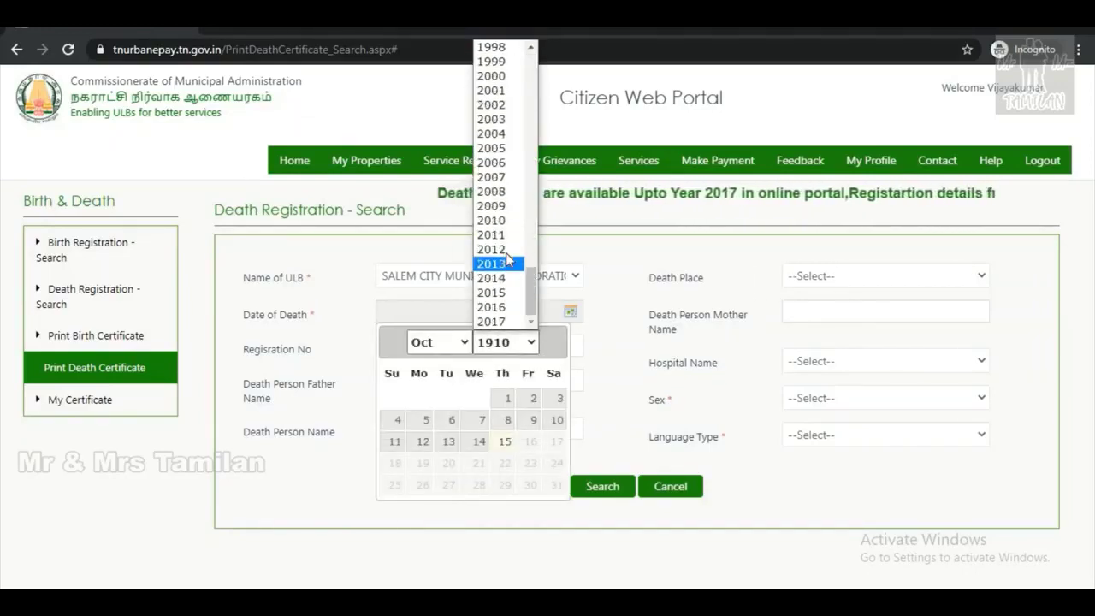
pyautogui.click(501, 249)
pyautogui.click(449, 342)
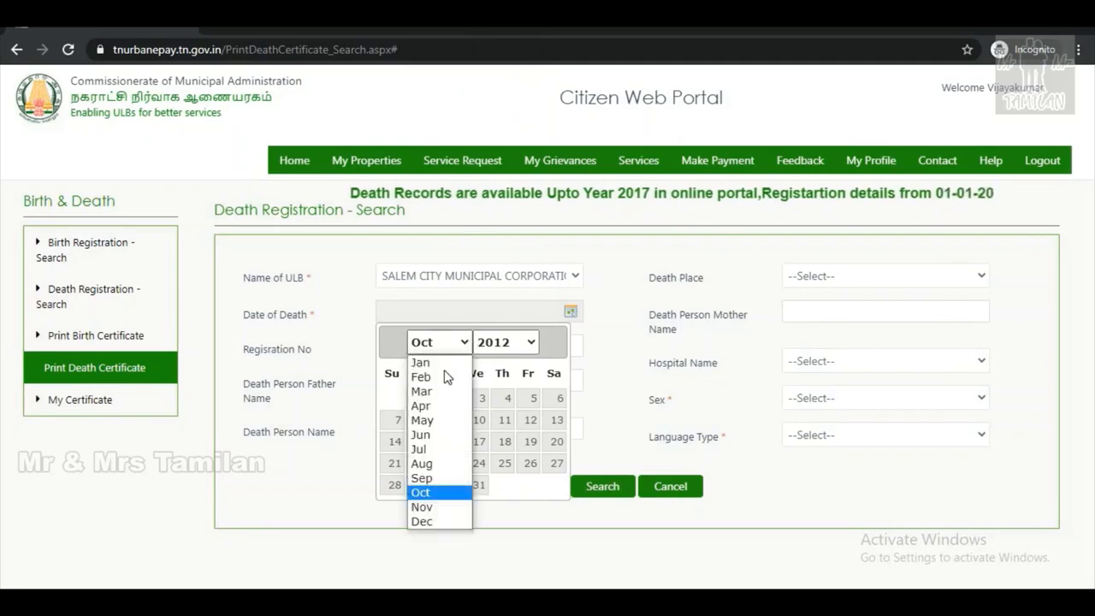
pyautogui.click(421, 521)
pyautogui.click(559, 399)
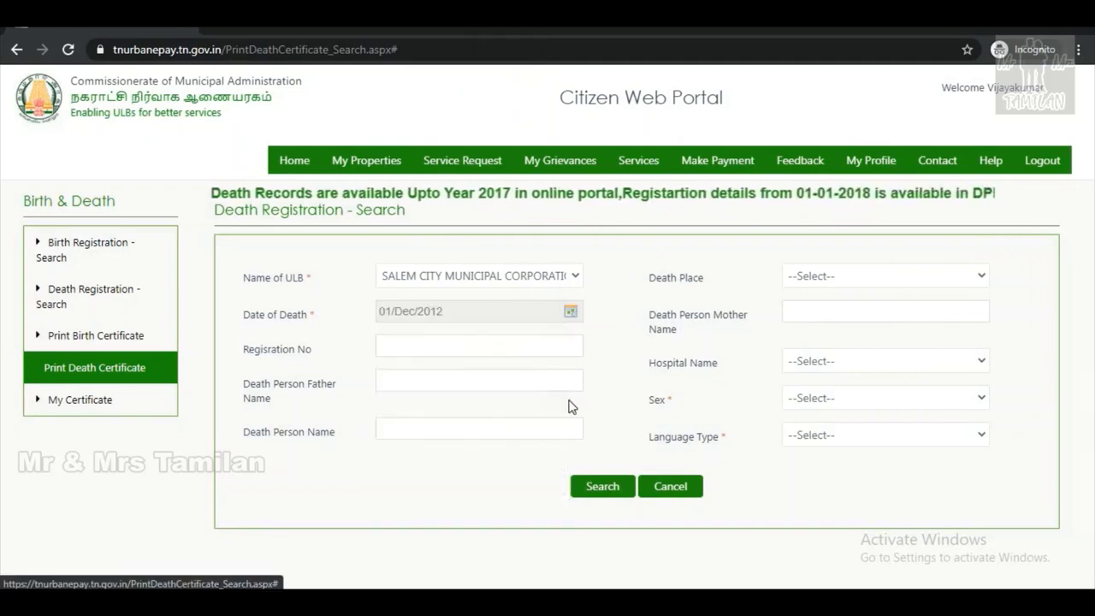
# Paste the registration number, choose Male and Tamil, and run the search.
pyautogui.click(530, 345)
pyautogui.hotkey('ctrl', 'v')
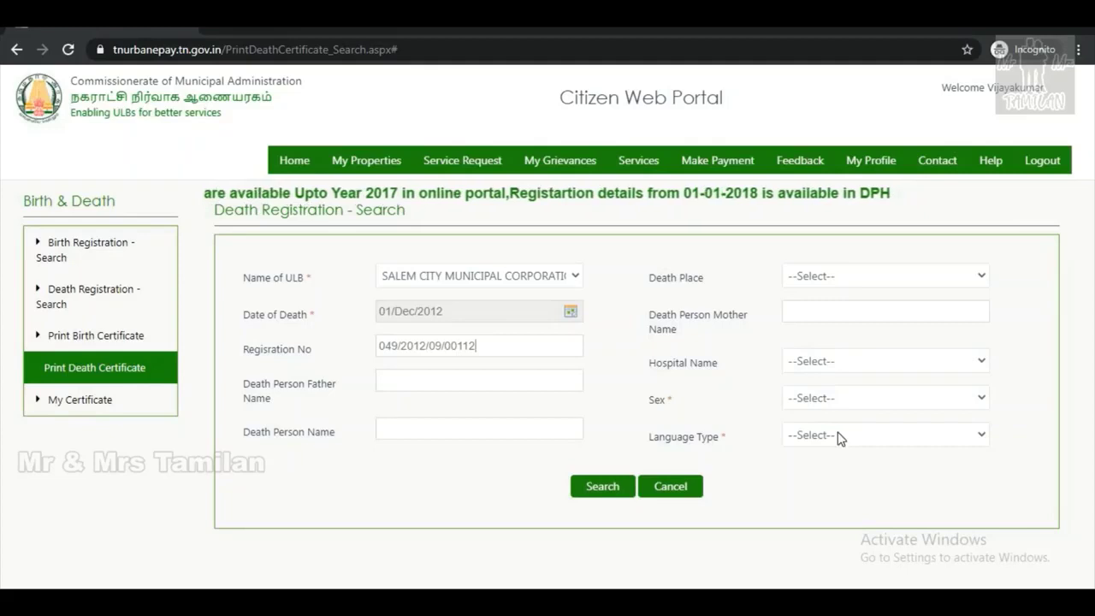
pyautogui.click(838, 437)
pyautogui.click(806, 470)
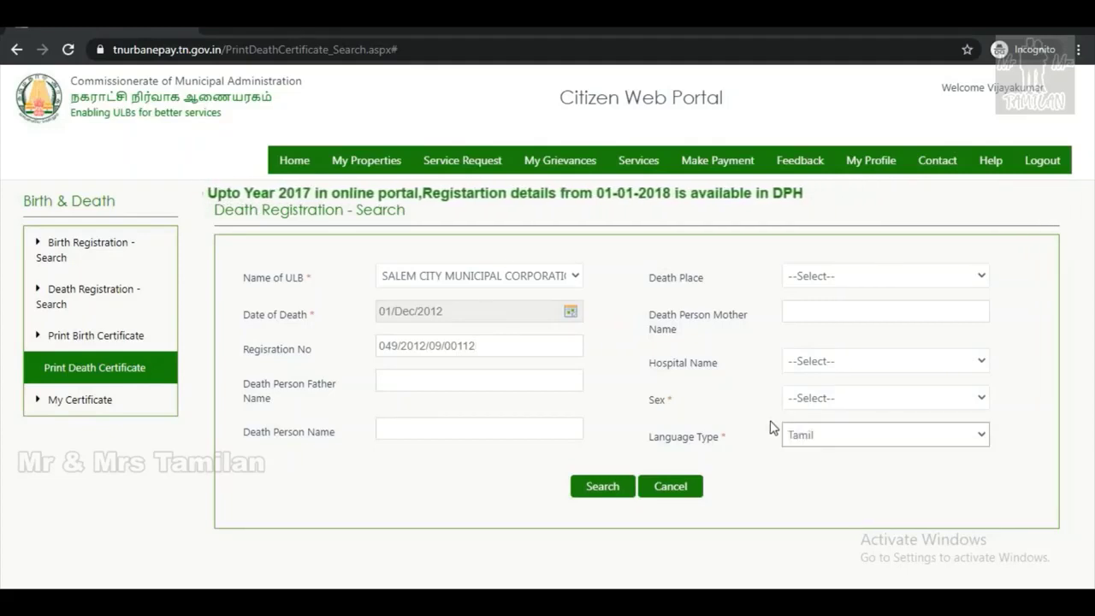
pyautogui.click(807, 398)
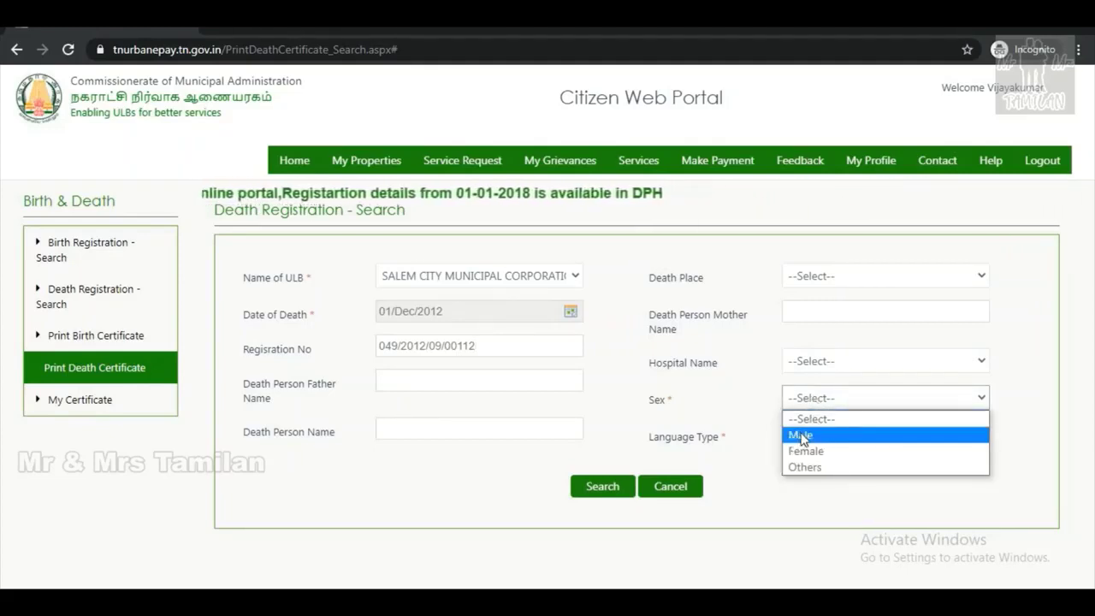
pyautogui.click(801, 436)
pyautogui.click(807, 436)
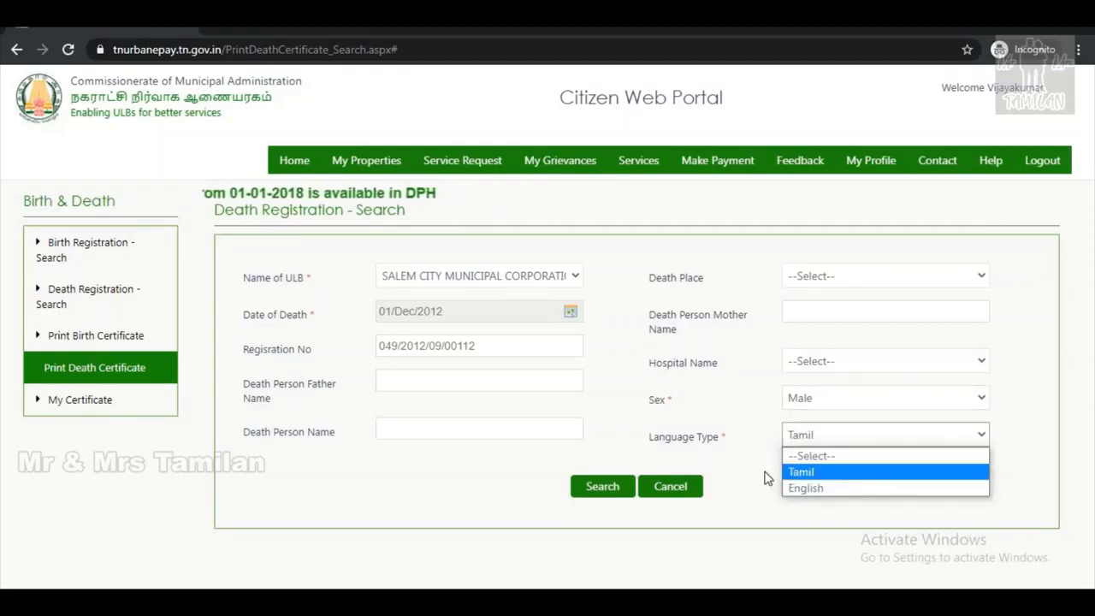
pyautogui.click(599, 489)
pyautogui.click(599, 490)
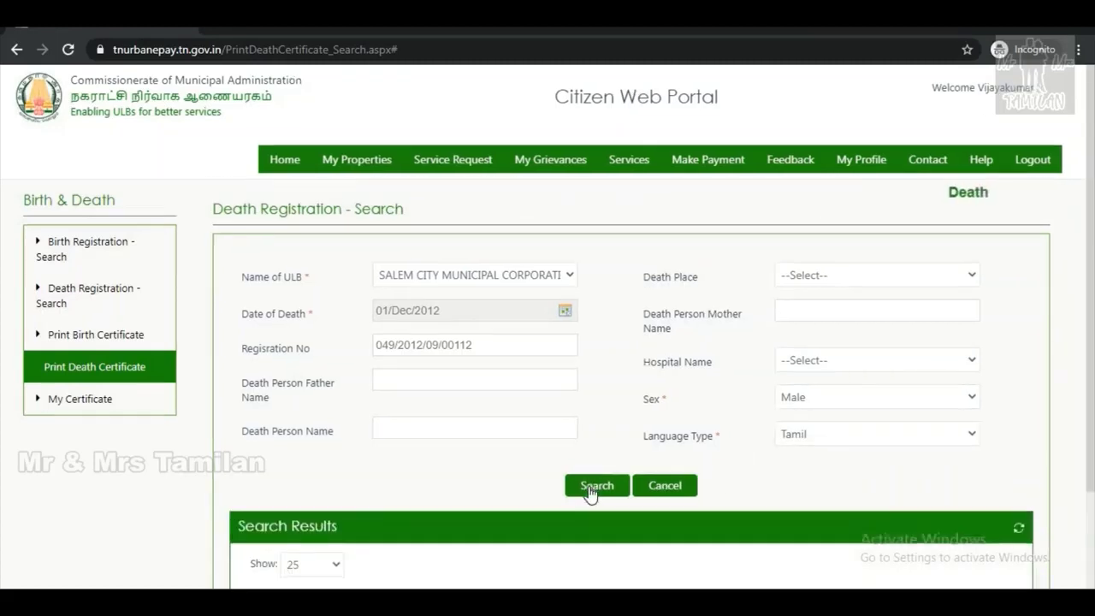
# Open the found record's certificate via Print and launch the English print preview.
pyautogui.scroll(-2, 588, 494)
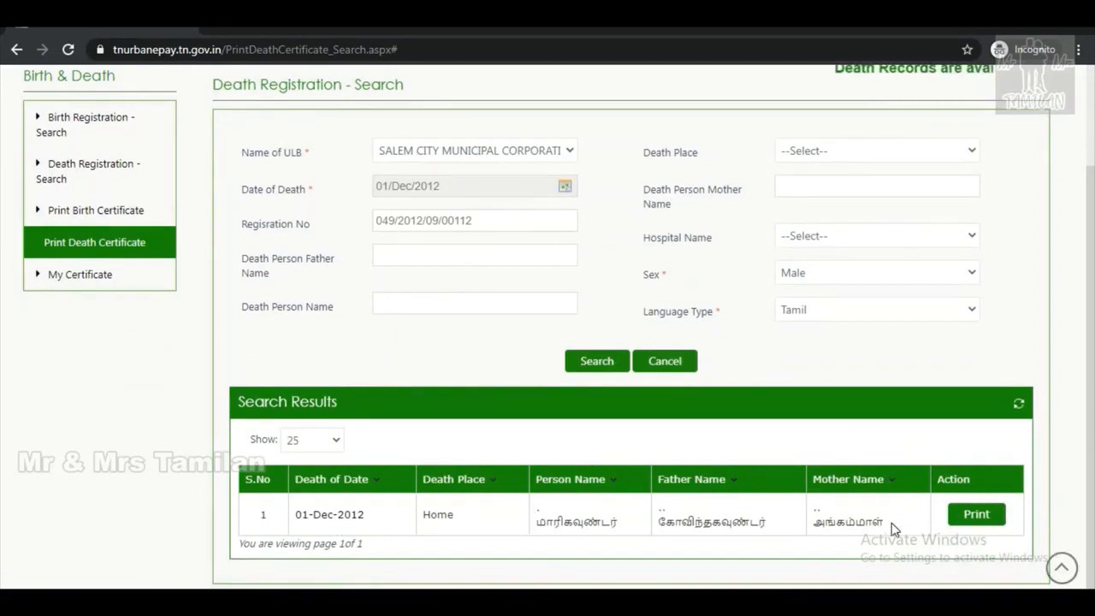
pyautogui.click(977, 518)
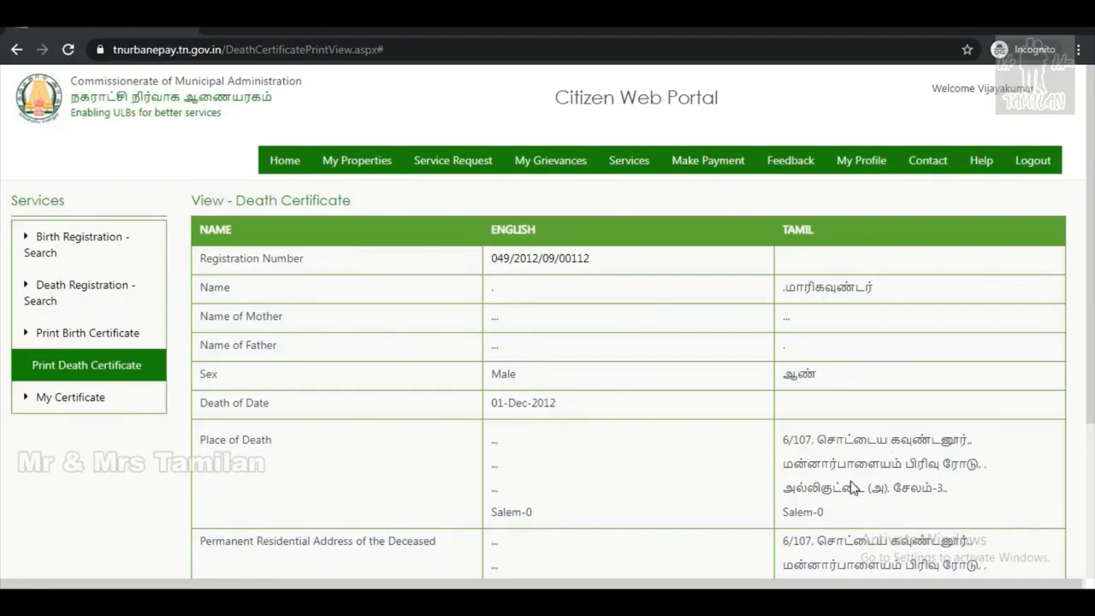
pyautogui.scroll(-3, 506, 385)
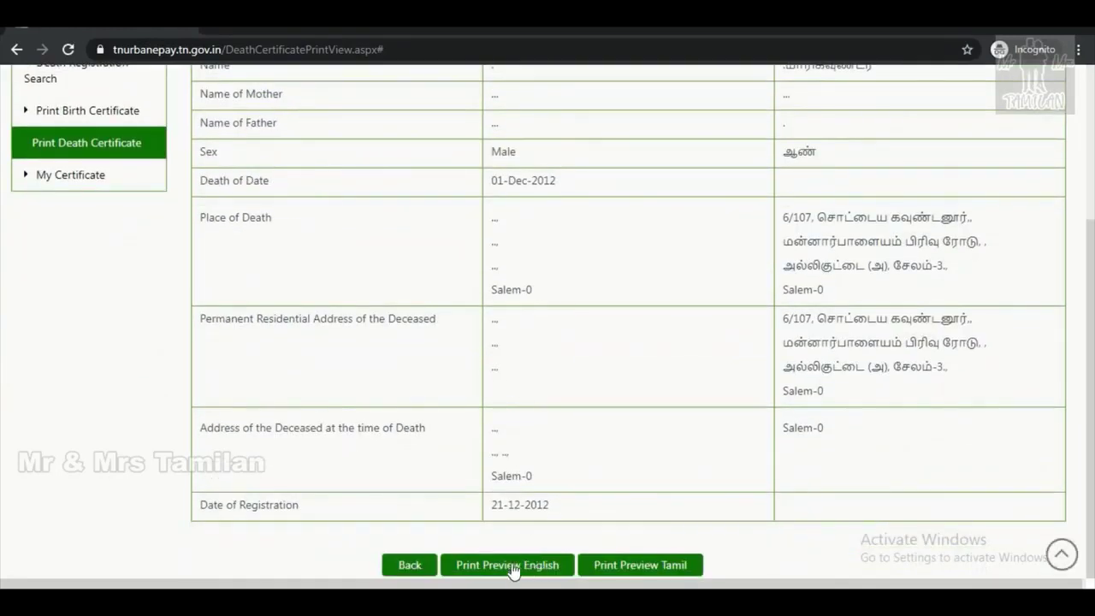
pyautogui.click(521, 571)
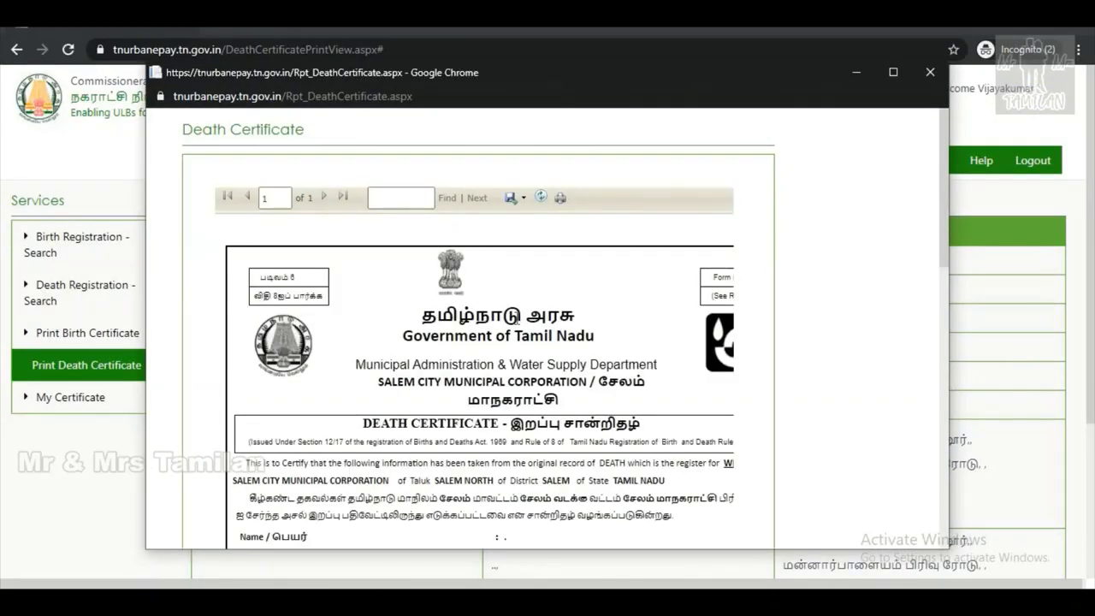
# Scroll through the English certificate preview, then close its window.
pyautogui.scroll(-10, 645, 342)
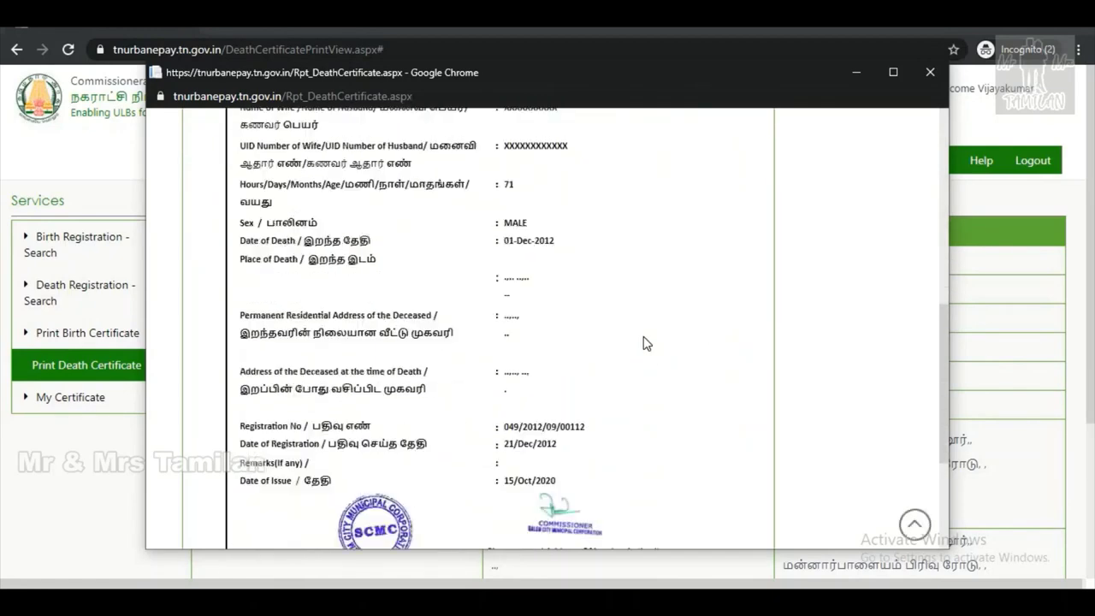
pyautogui.scroll(-2, 645, 342)
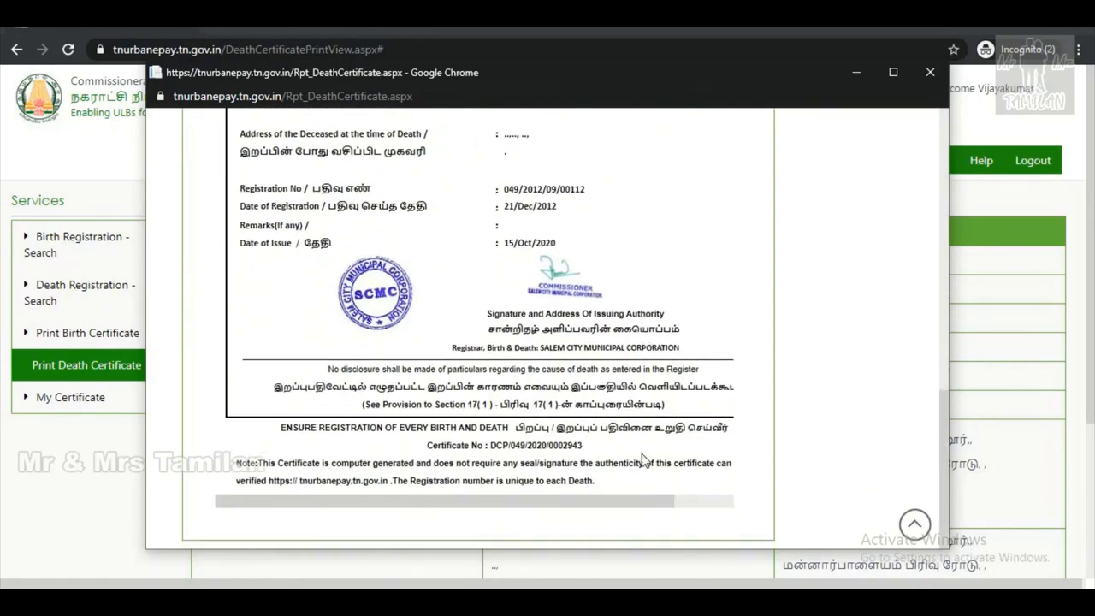
pyautogui.click(692, 501)
pyautogui.hscroll(-2, 667, 480)
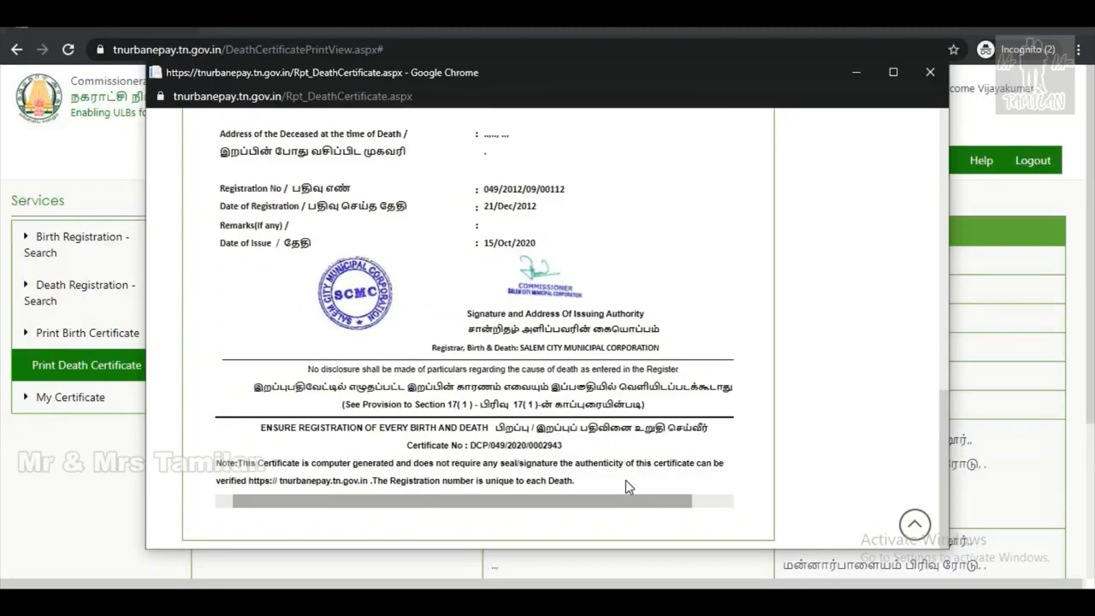
pyautogui.scroll(4, 599, 428)
pyautogui.scroll(5, 587, 383)
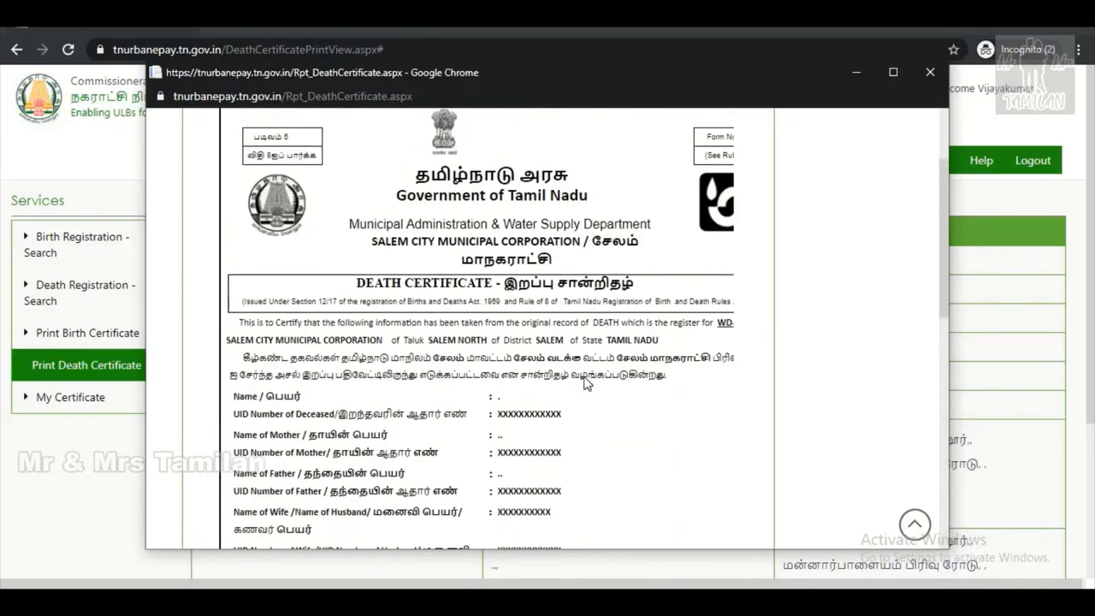
pyautogui.click(930, 74)
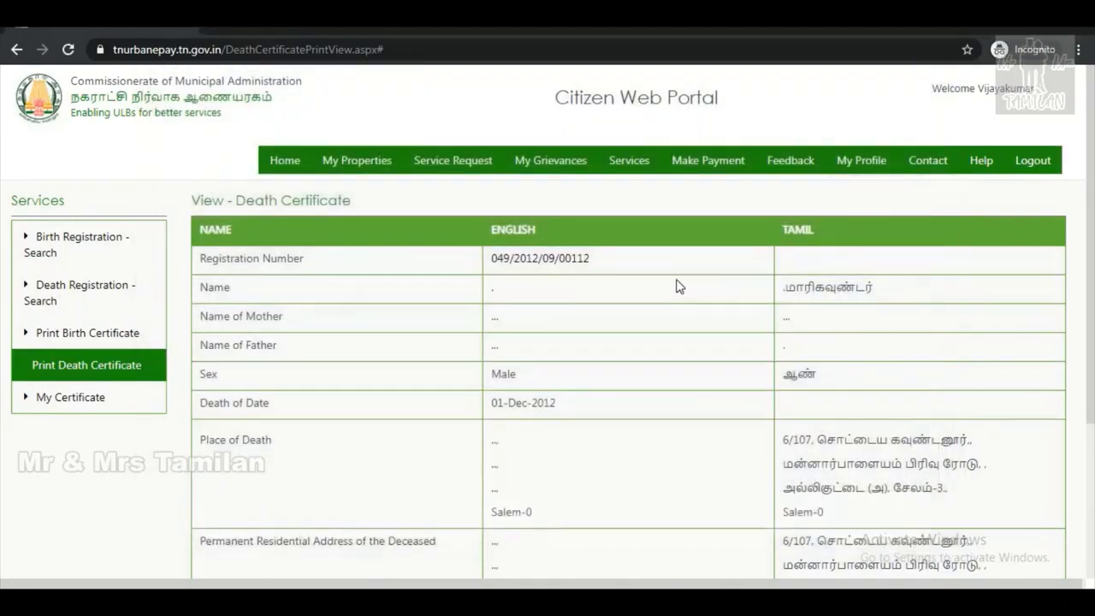
# Launch the Tamil print preview and scroll through the certificate.
pyautogui.scroll(-3, 778, 318)
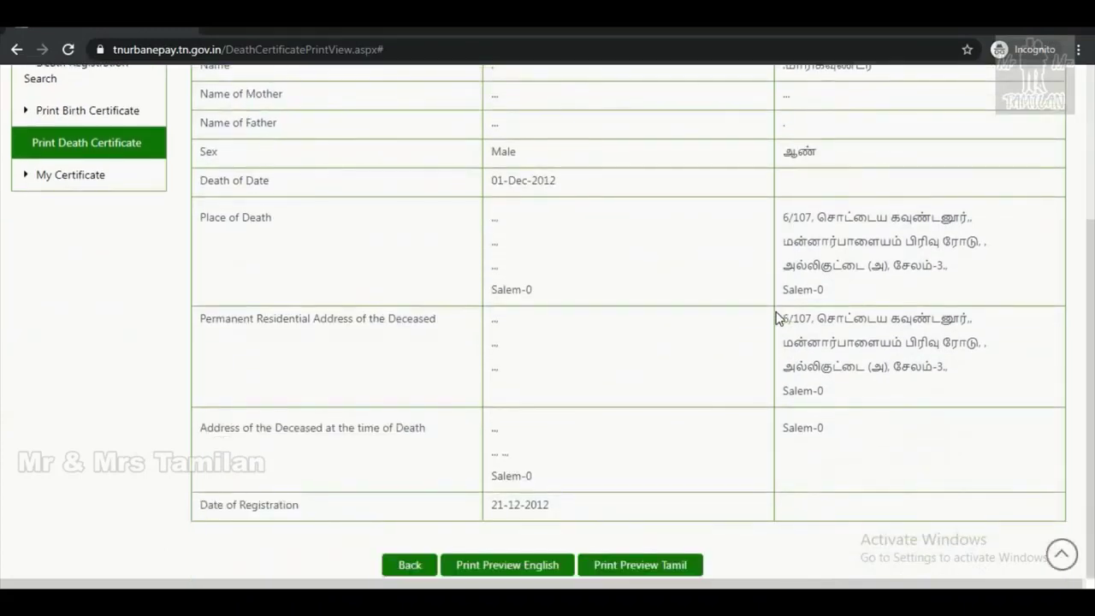
pyautogui.click(637, 566)
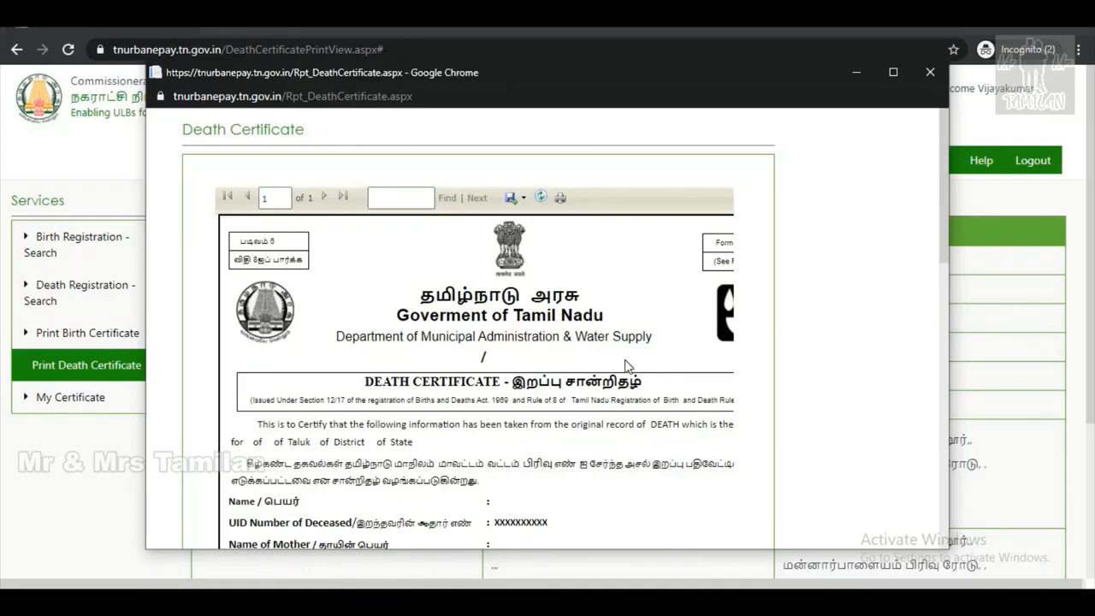
pyautogui.scroll(-5, 626, 366)
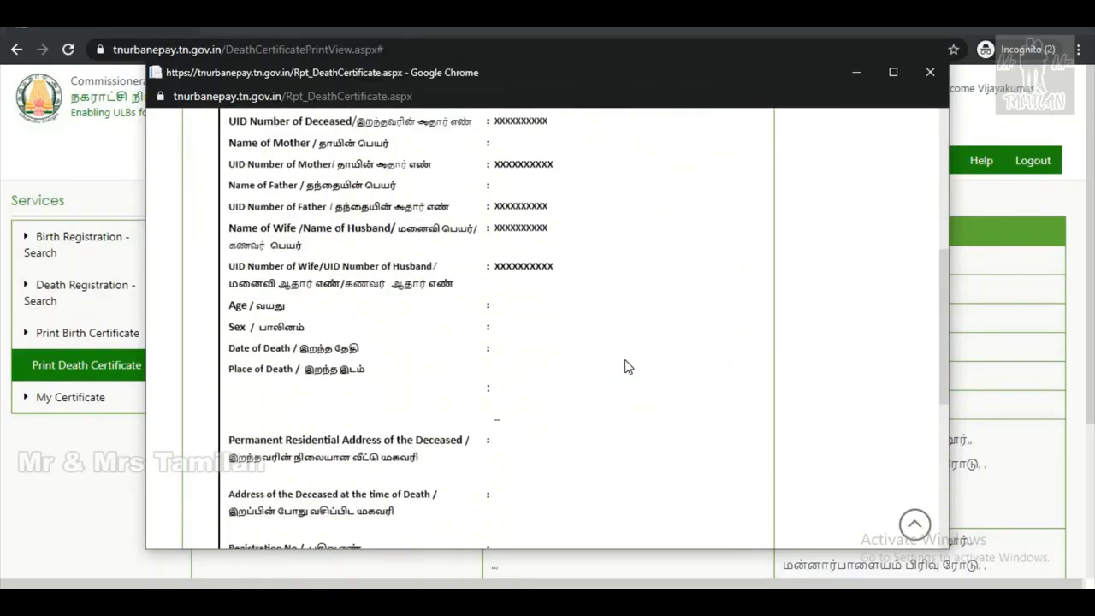
pyautogui.scroll(-5, 625, 366)
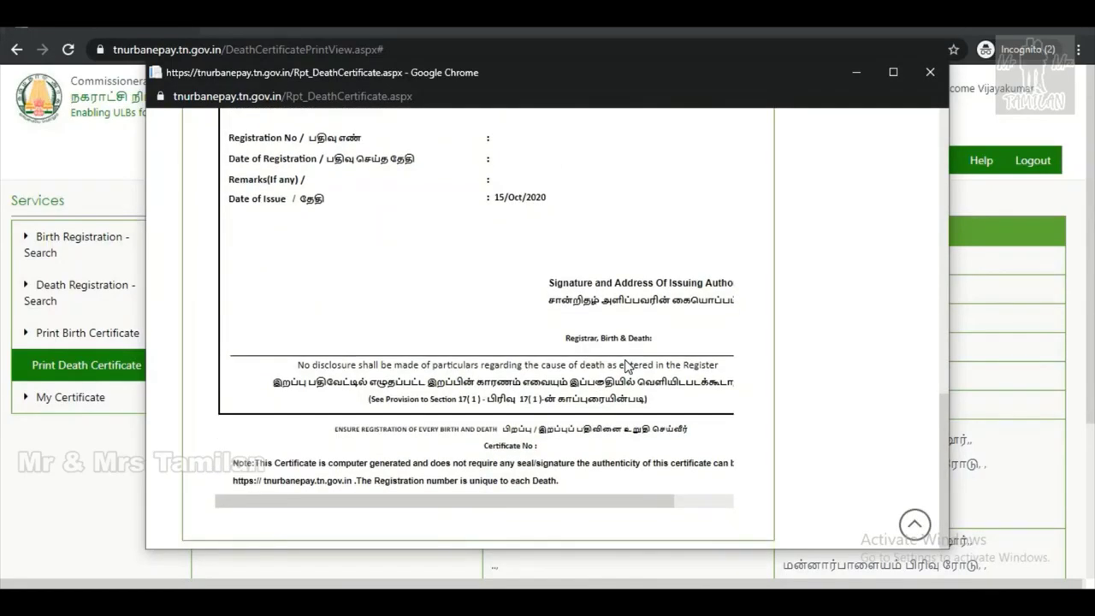